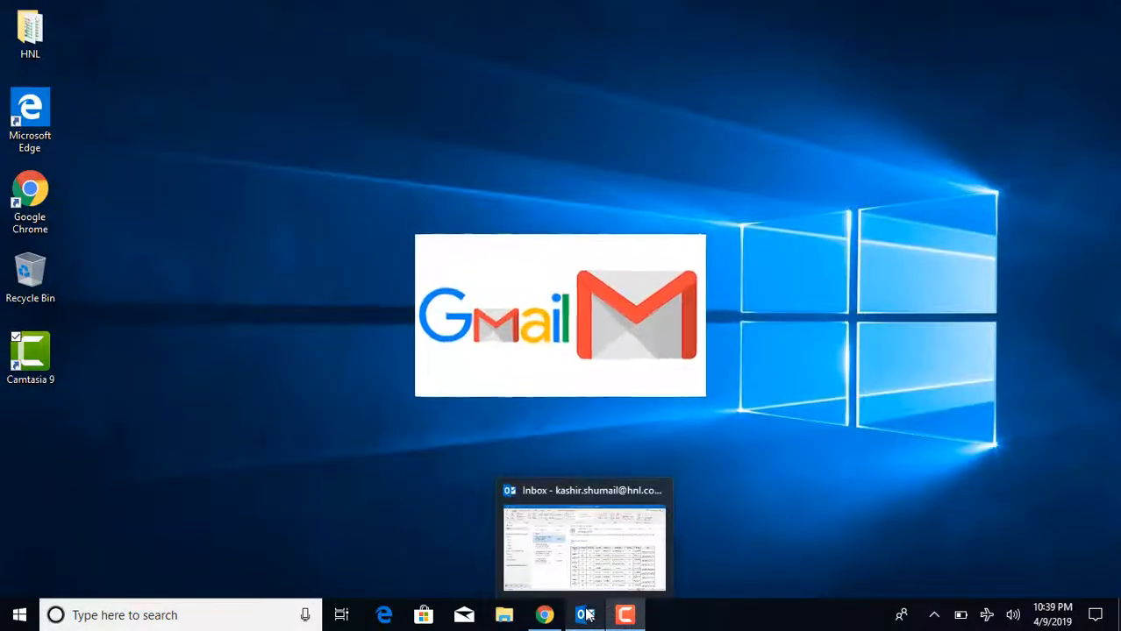
Restore the minimized Outlook window from the taskbar to show the inbox
left_click(587, 617)
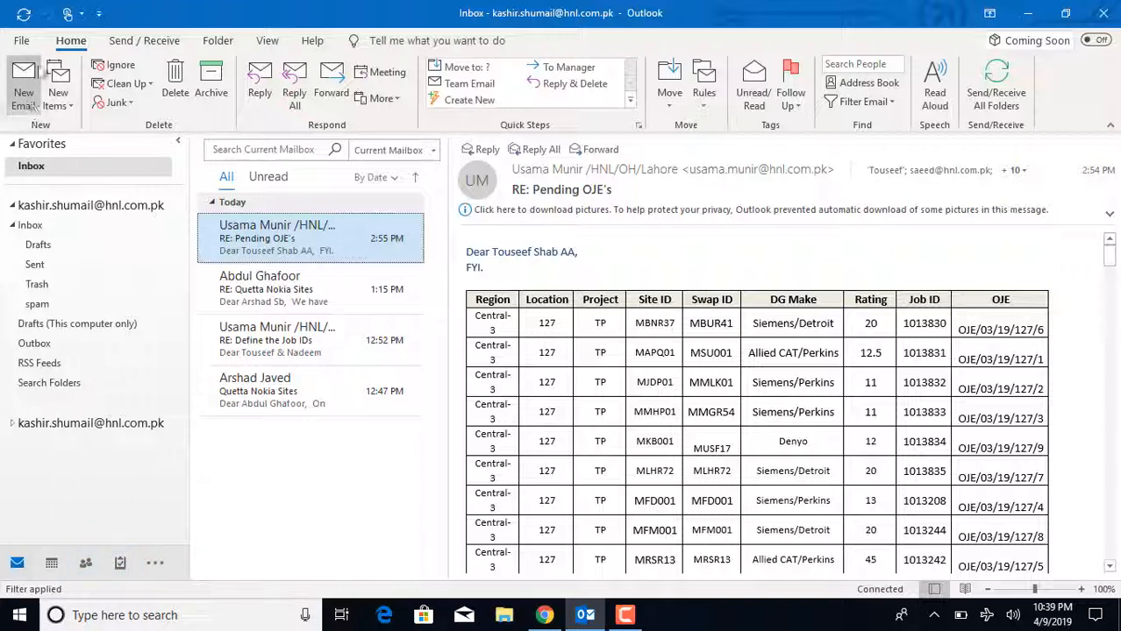
Reach the Account Settings window via File > Account Settings, listing the IMAP account
left_click(21, 40)
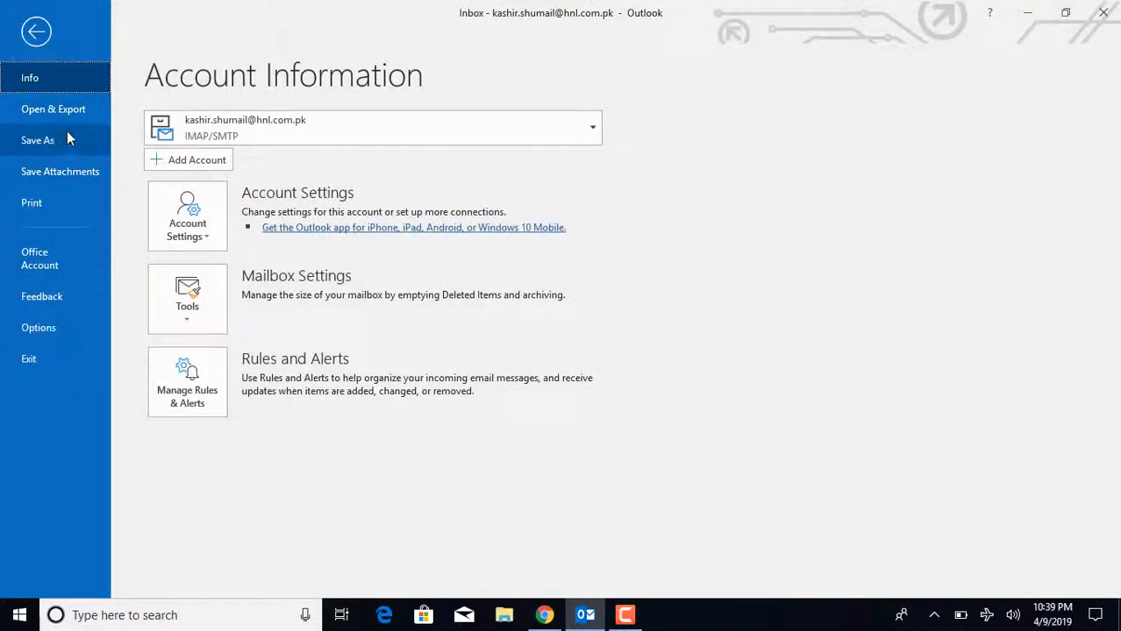
left_click(201, 220)
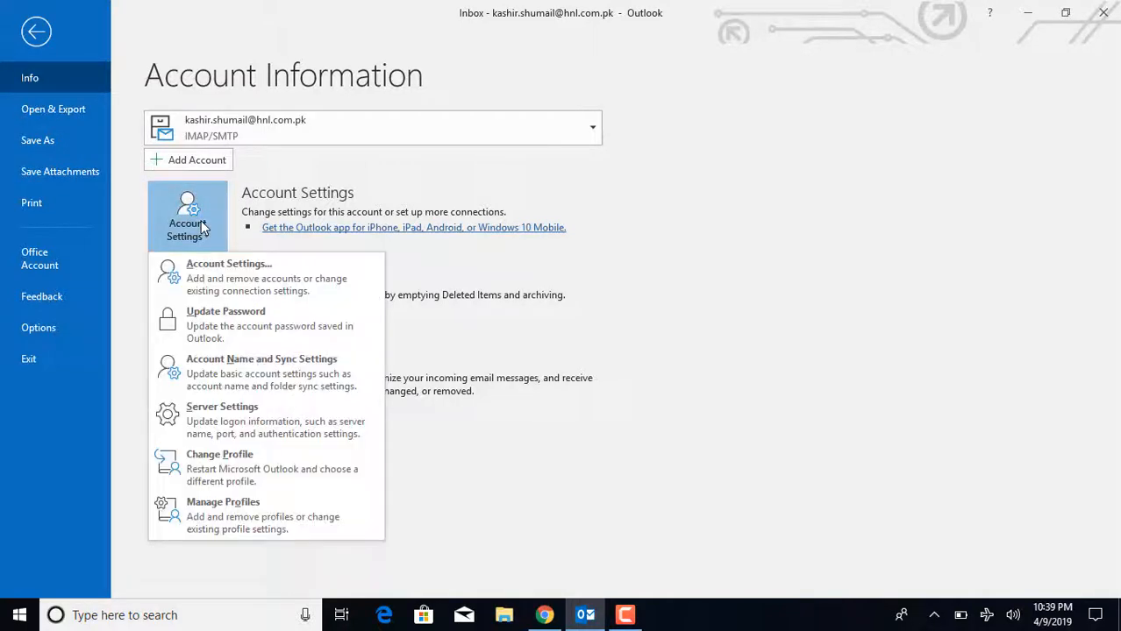
left_click(212, 275)
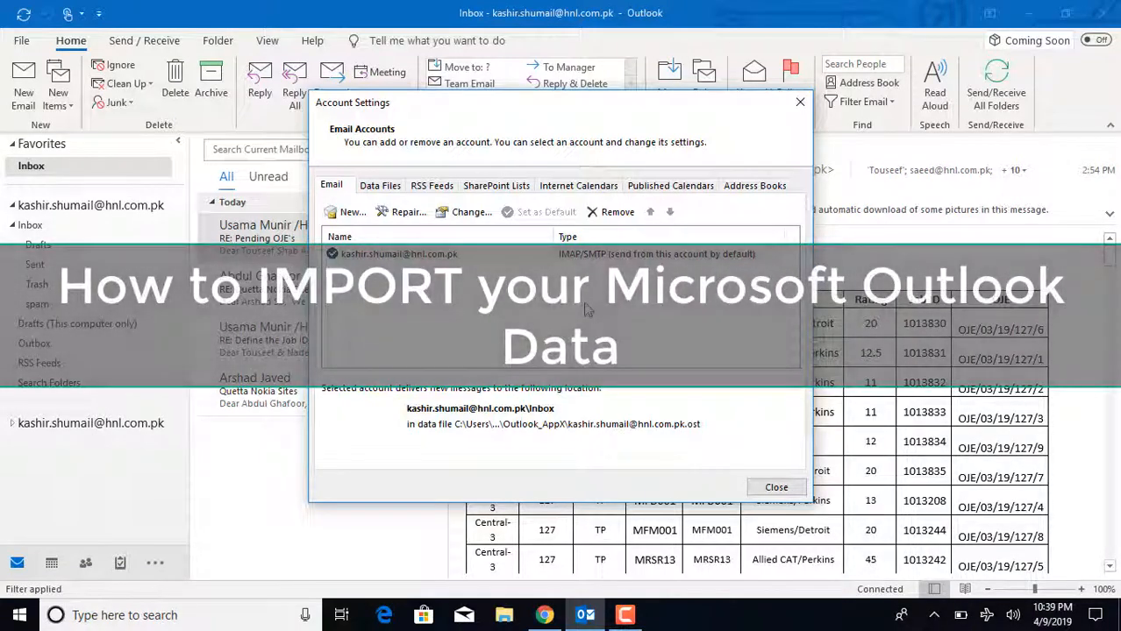
From the Data Files list, reveal the account's data file folder in File Explorer
left_click(386, 186)
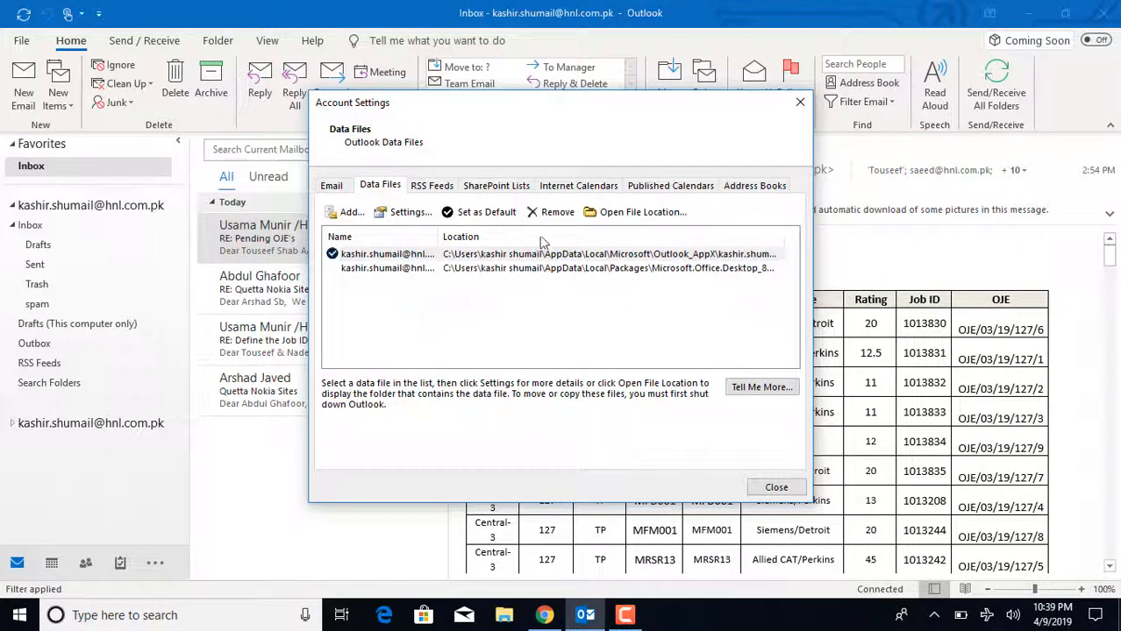
left_click(603, 220)
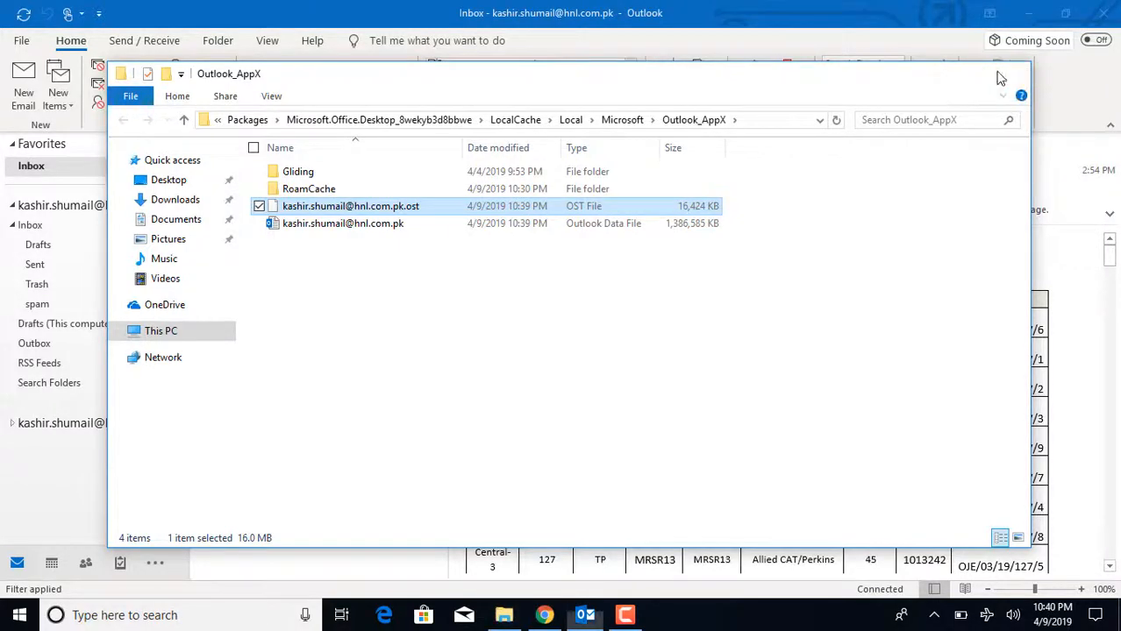
Close the data file folder and Account Settings, then minimize Outlook to the desktop
left_click(1009, 74)
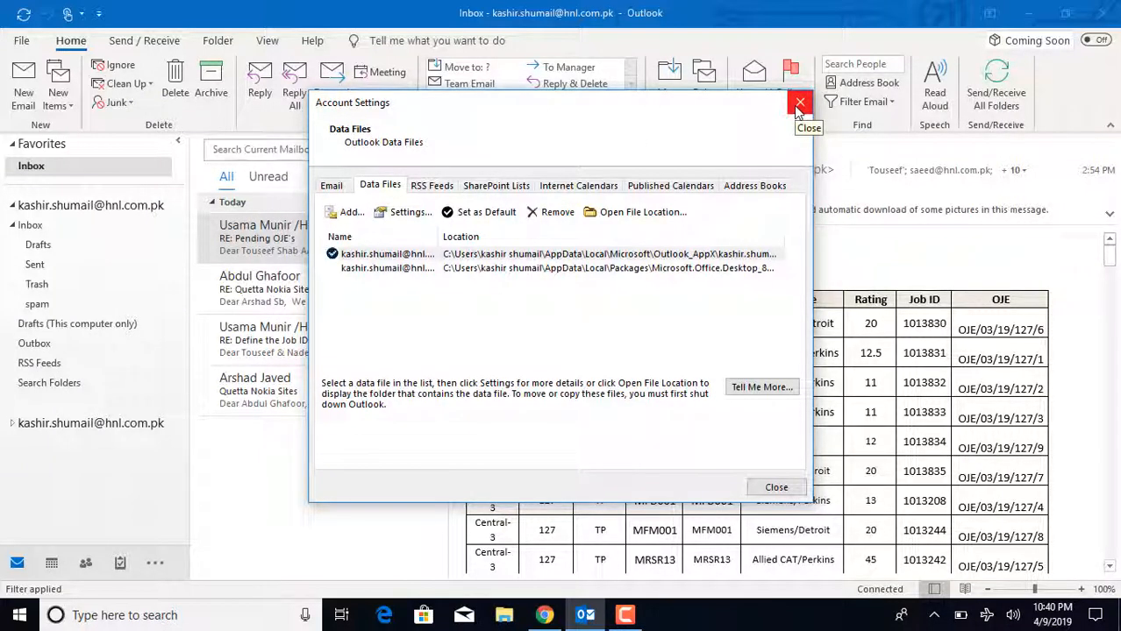
left_click(799, 104)
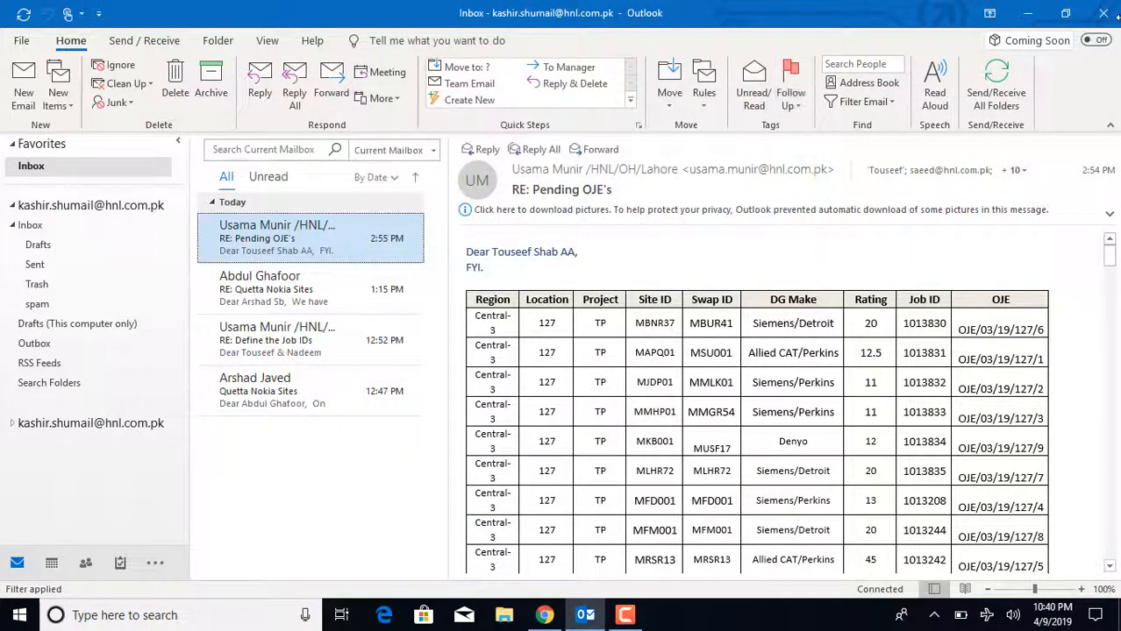
left_click(1027, 13)
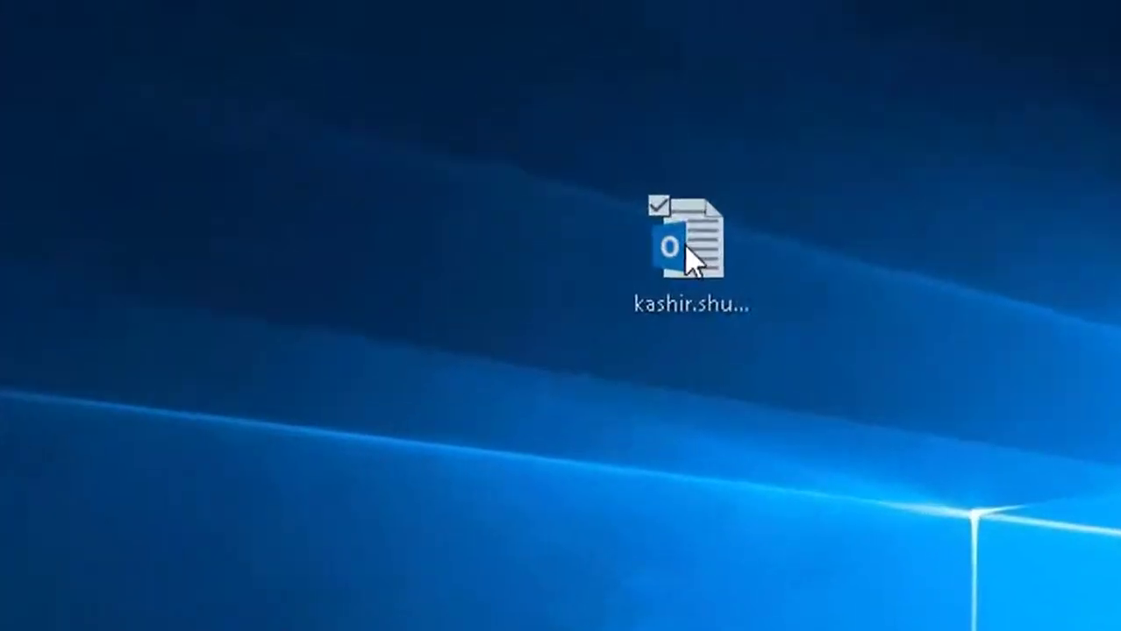
Select the .pst backup file on the desktop, then restore Outlook from the taskbar
left_click(641, 353)
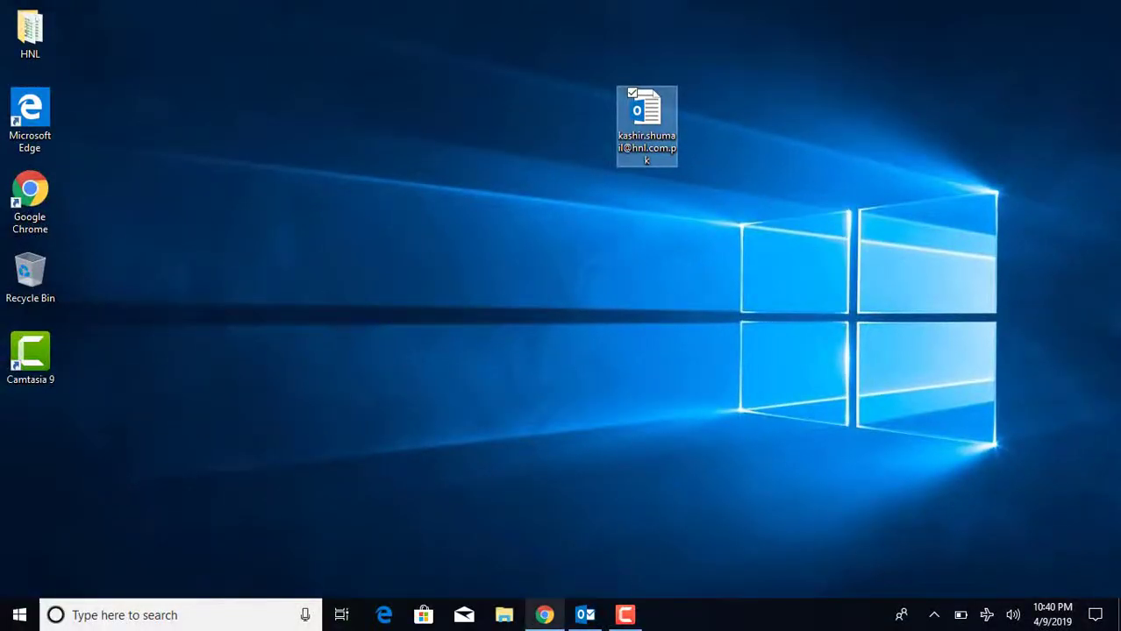
left_click(585, 614)
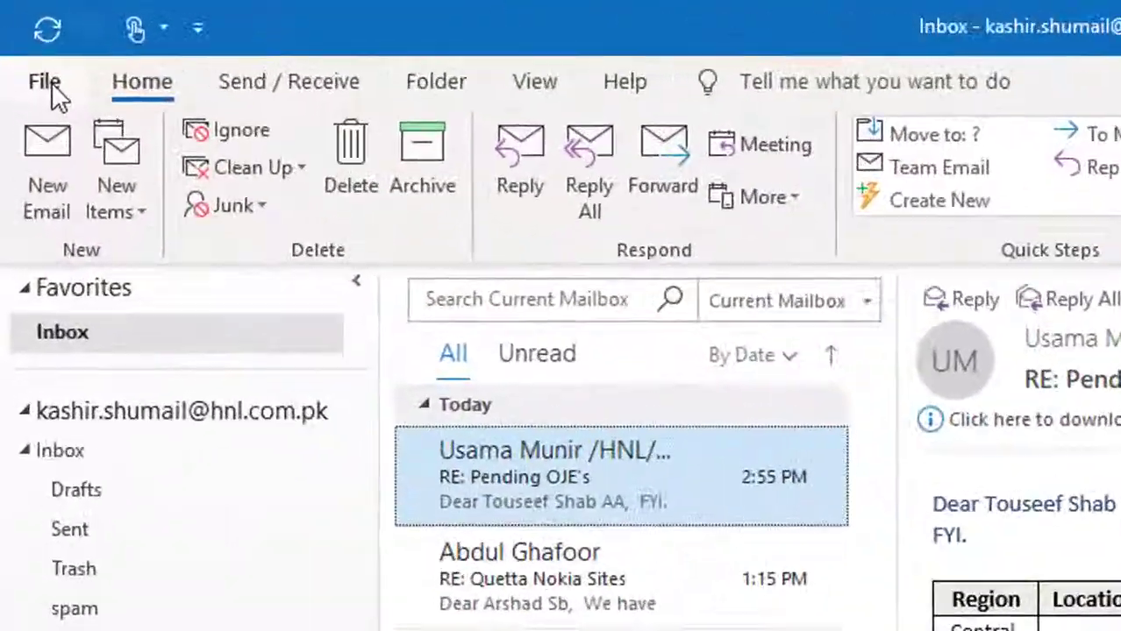
Launch the Import and Export wizard via File > Open & Export > Import/Export
left_click(24, 44)
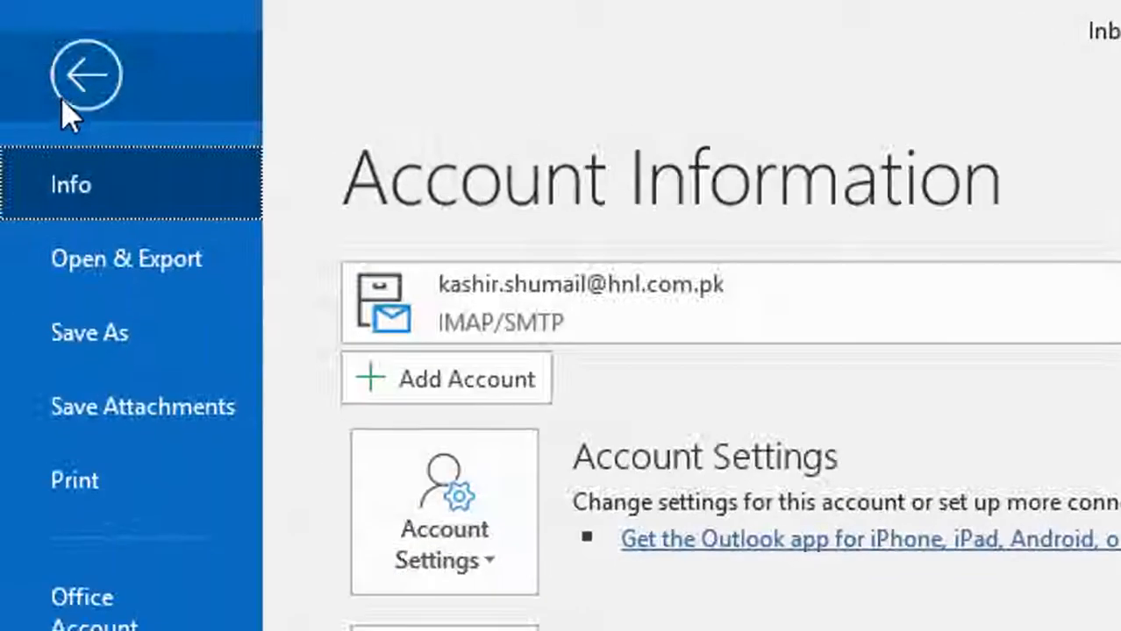
left_click(162, 257)
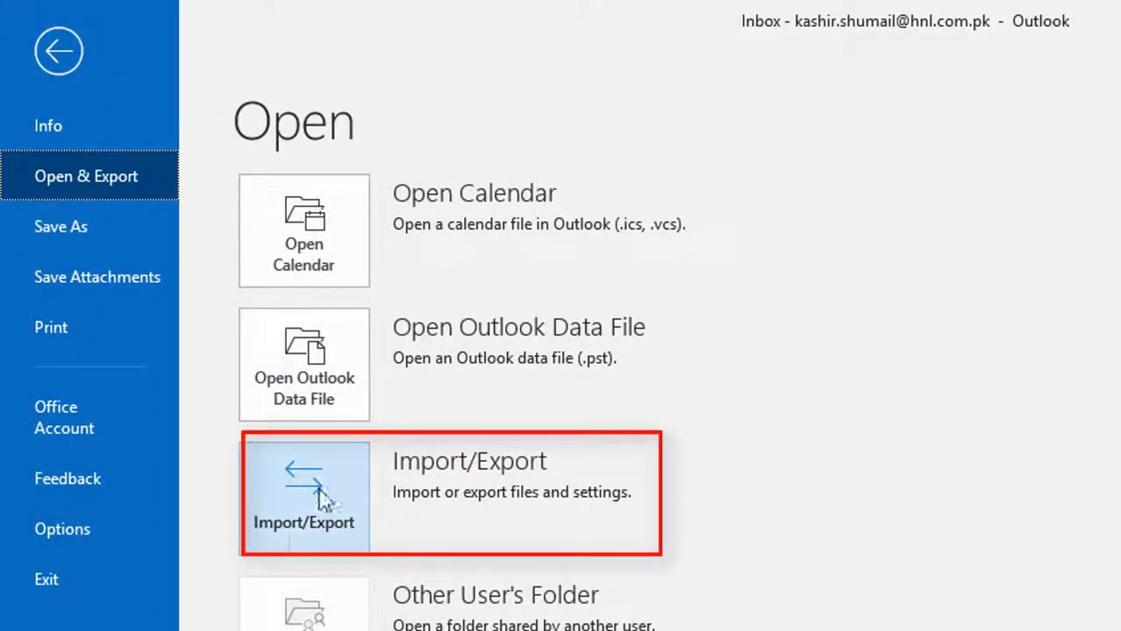
left_click(200, 304)
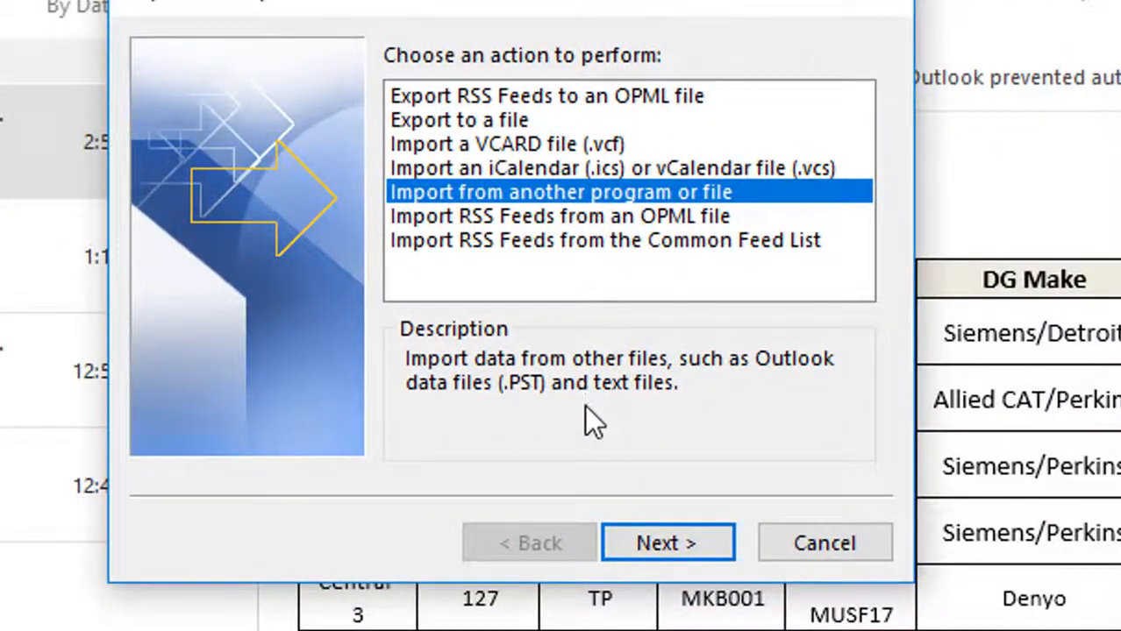
Choose import from an Outlook Data File (.pst) and bring up the Browse file picker
left_click(655, 552)
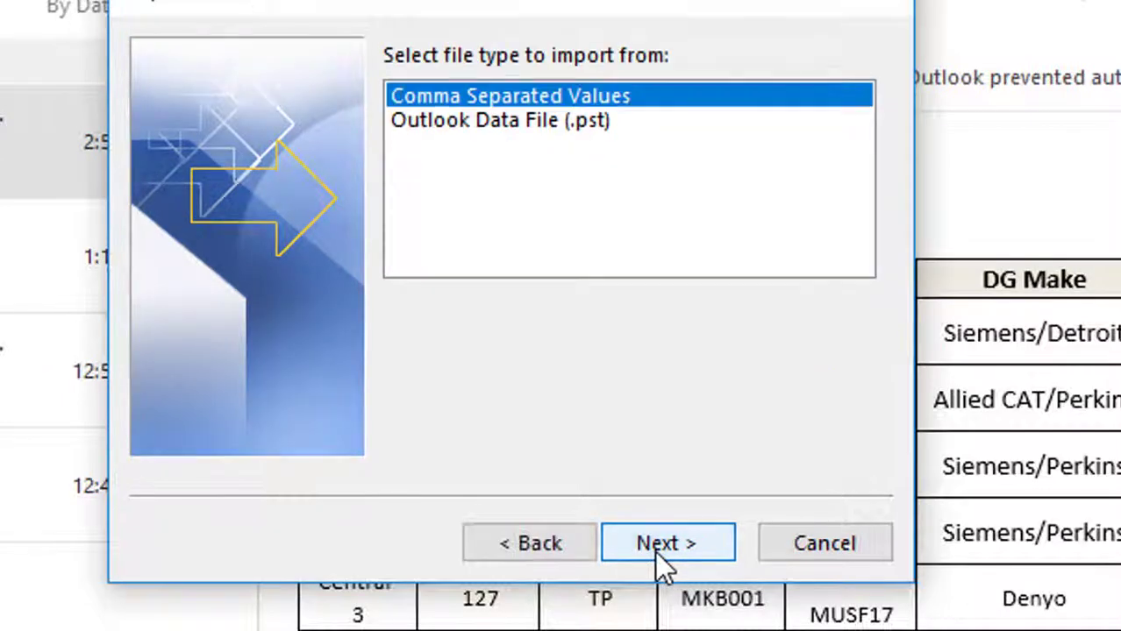
left_click(552, 129)
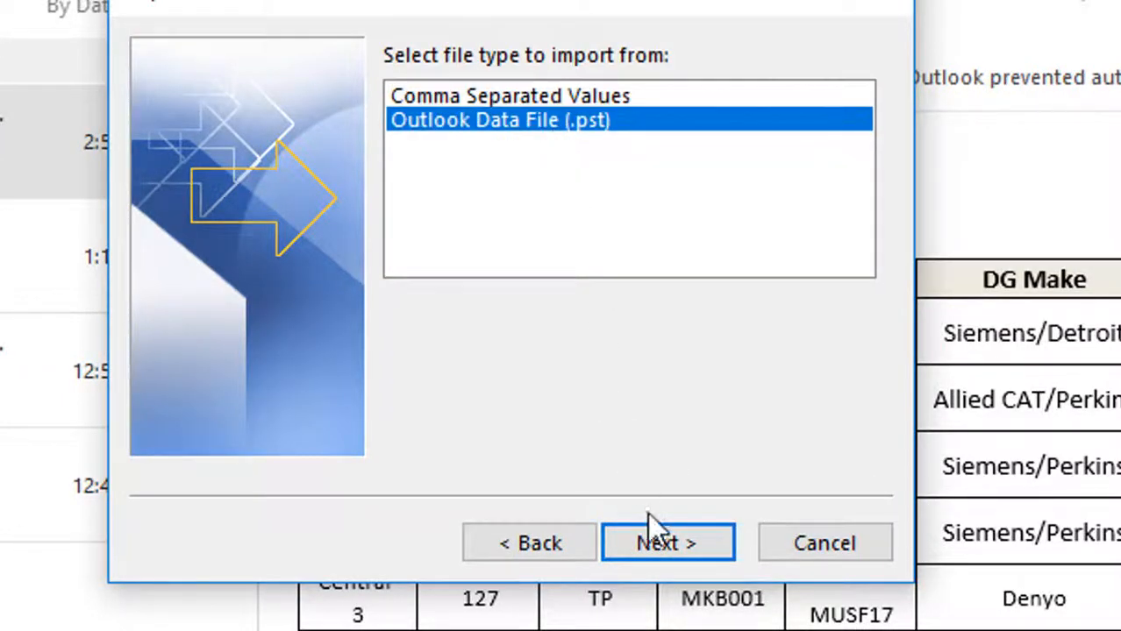
left_click(655, 540)
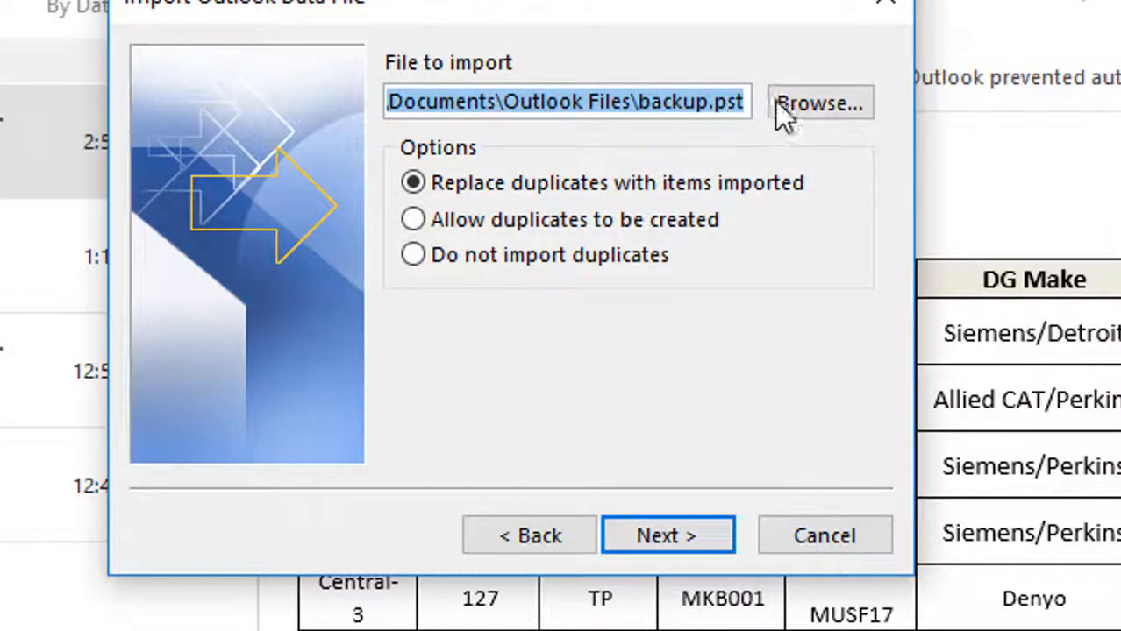
left_click(780, 102)
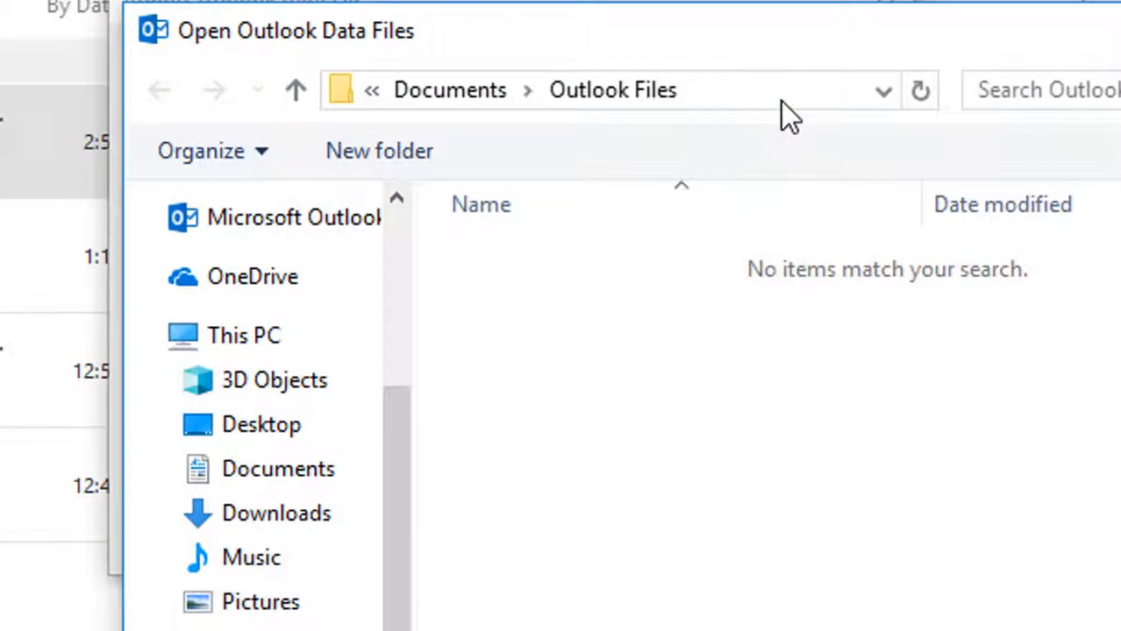
mouse_move(263, 492)
left_click_drag(397, 466, 420, 325)
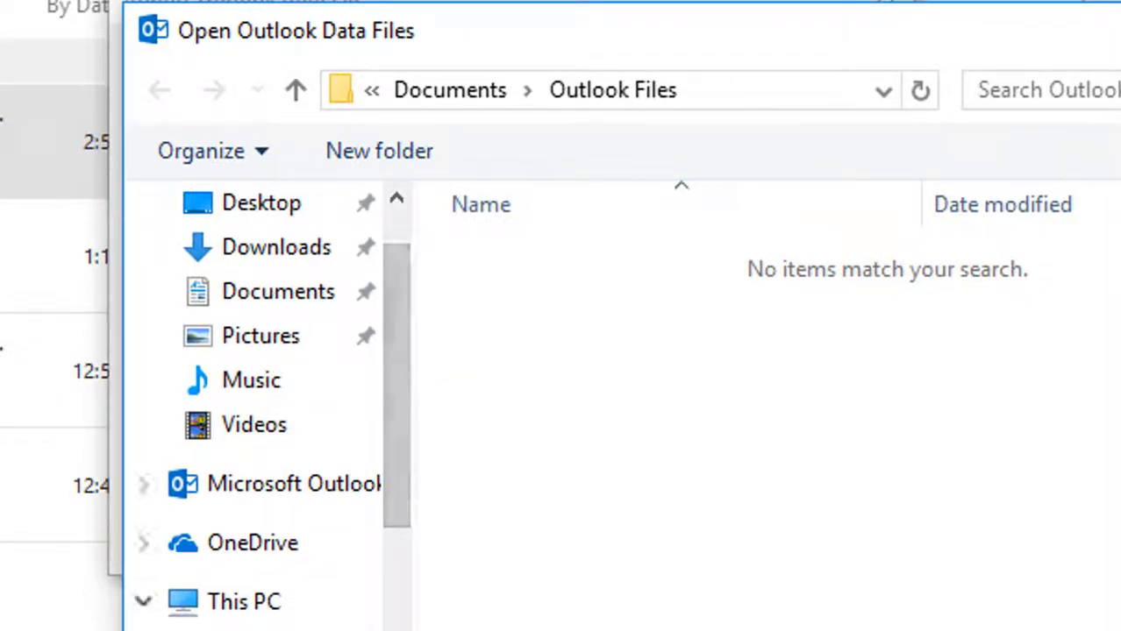
Pick the .pst data file from the Desktop folder as the file to import
left_click(287, 230)
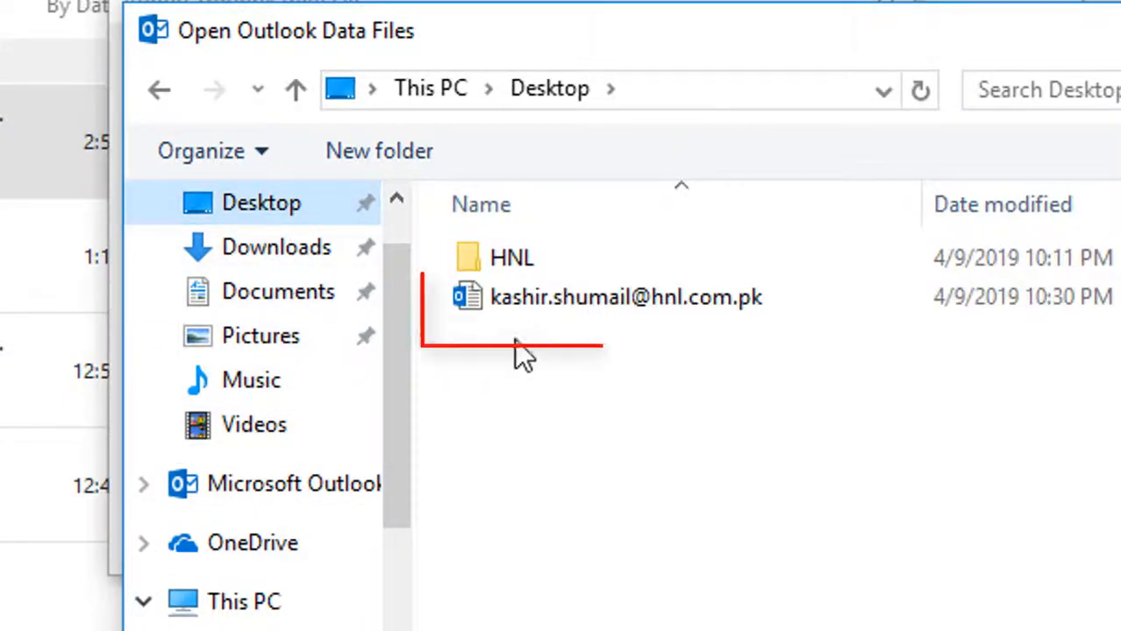
left_click(572, 318)
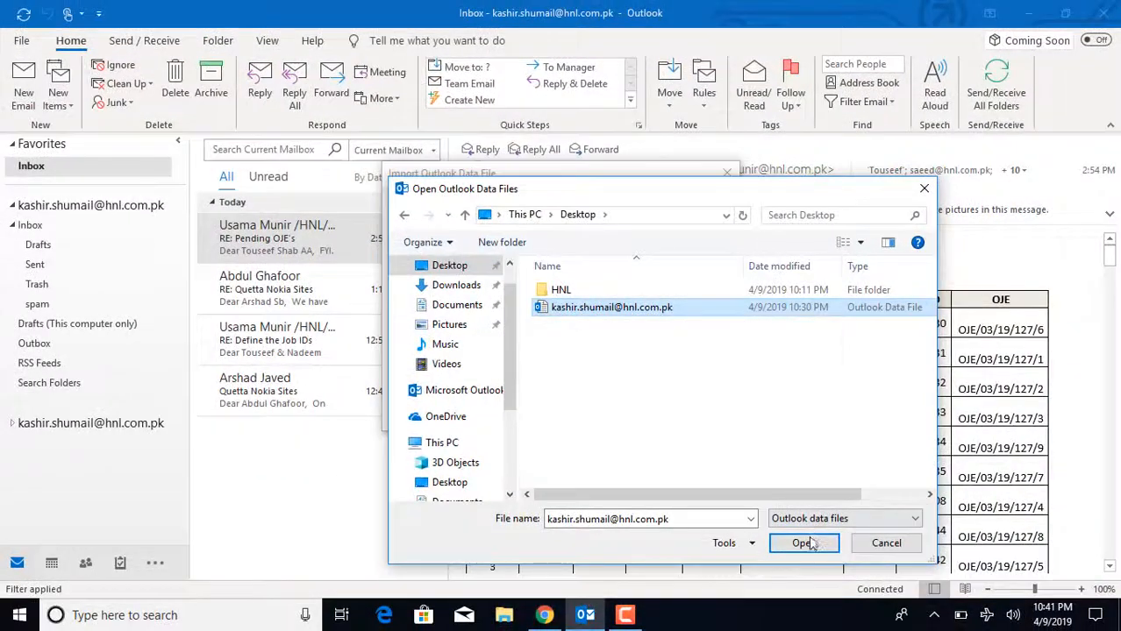
left_click(805, 544)
left_click(804, 544)
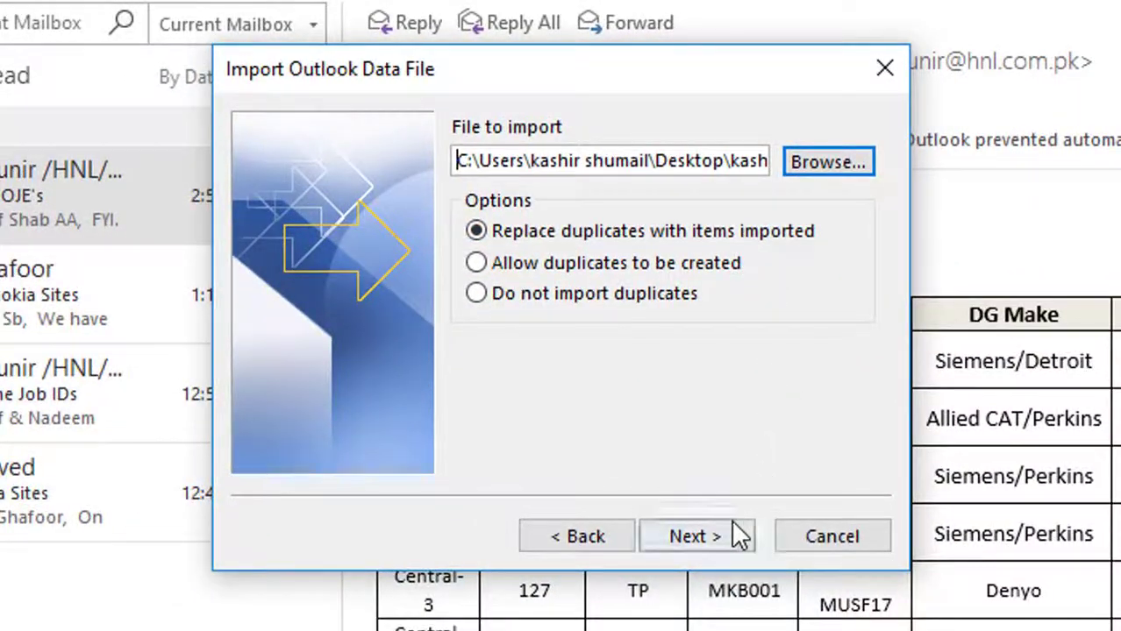
Advance the wizard with Next to the folder selection step for the backup
left_click(742, 551)
left_click(739, 538)
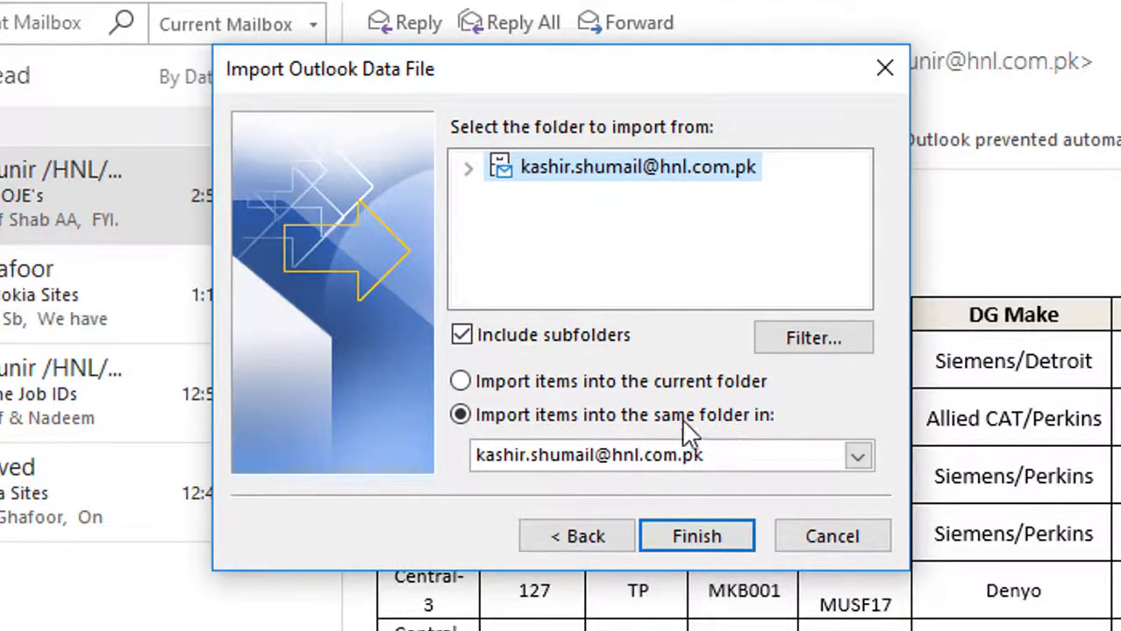
Finish the import so December 2018 emails and backup folders appear in the inbox
left_click(688, 534)
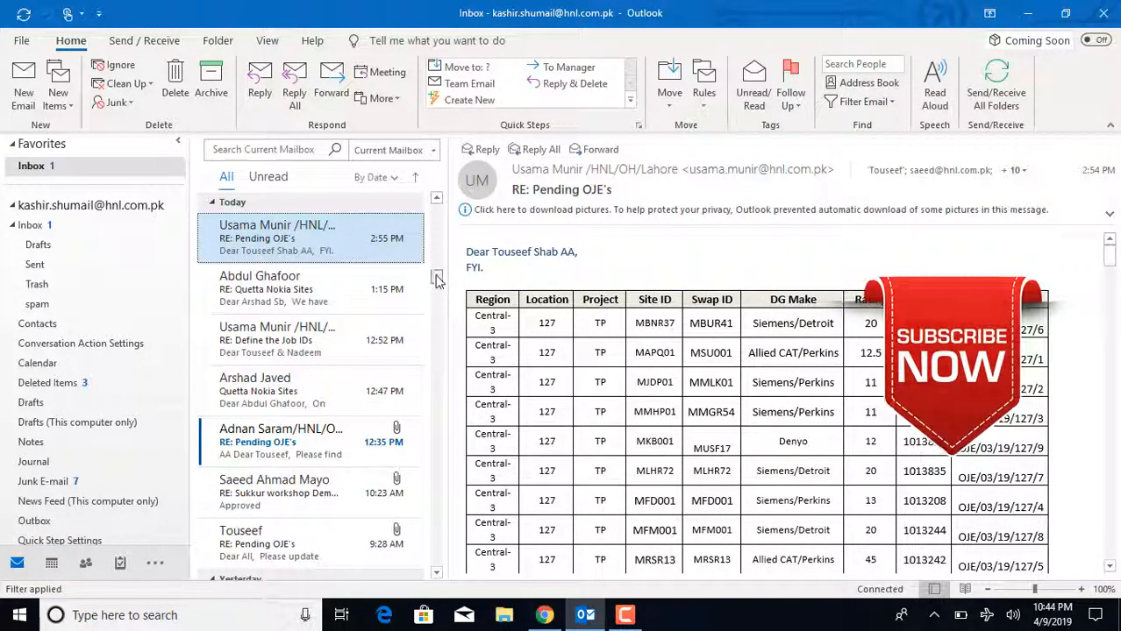
scroll(436, 405, "down", 10)
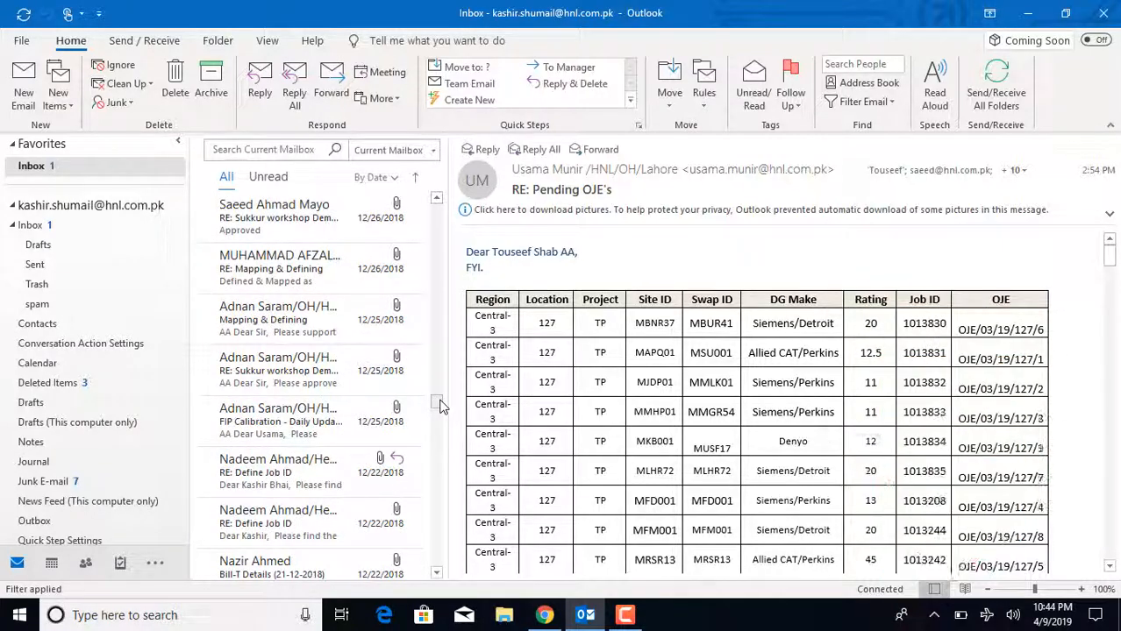